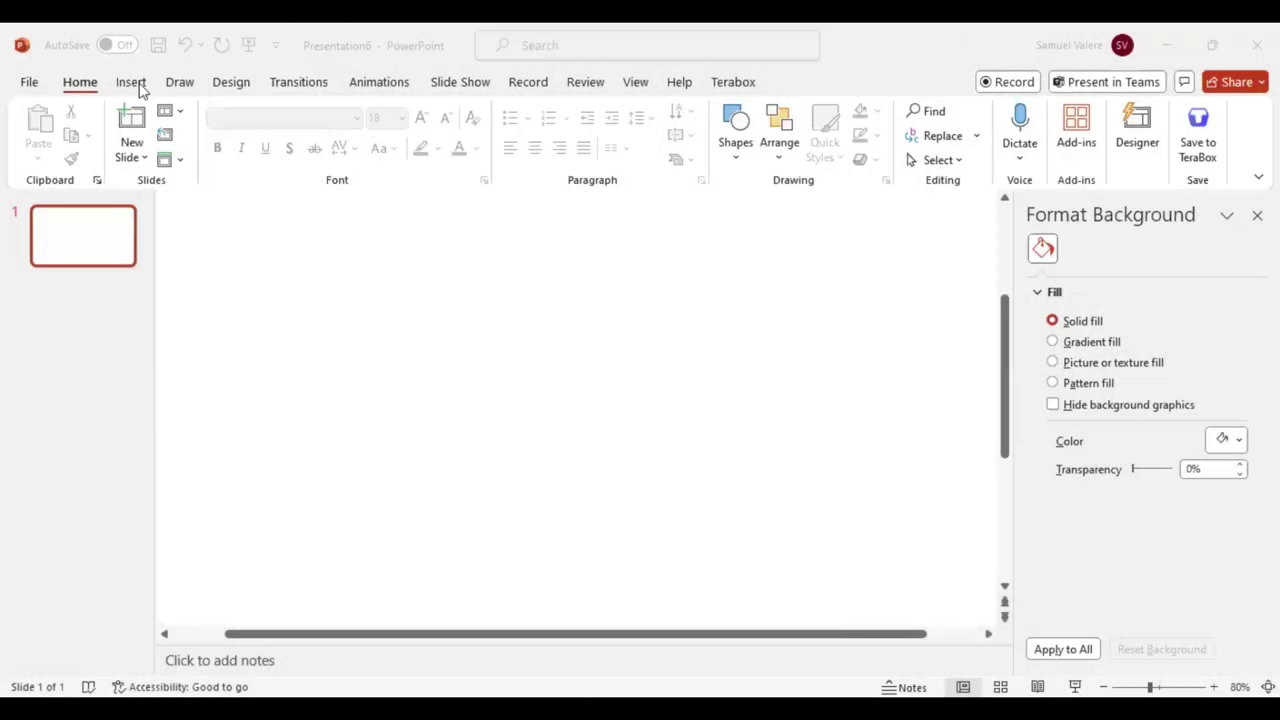
Step: Insert Screenshot (13) from Downloads onto the blank slide as the beard reference picture
click(131, 88)
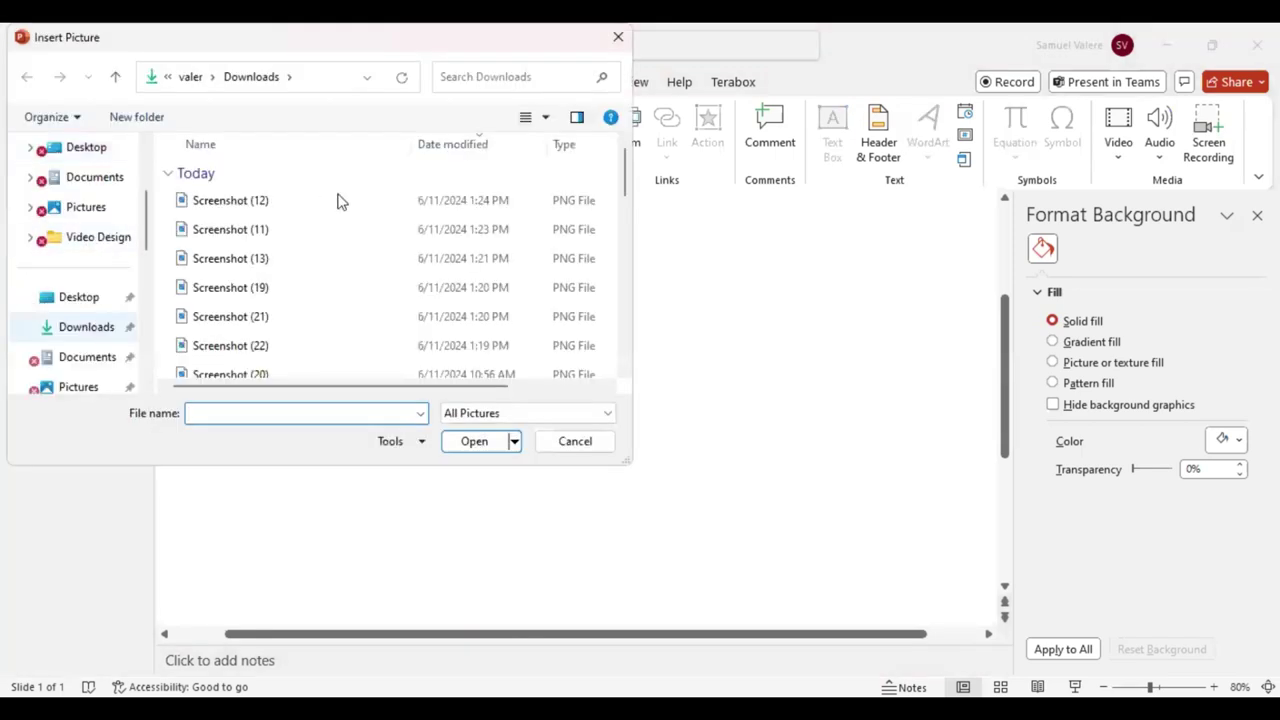
click(350, 198)
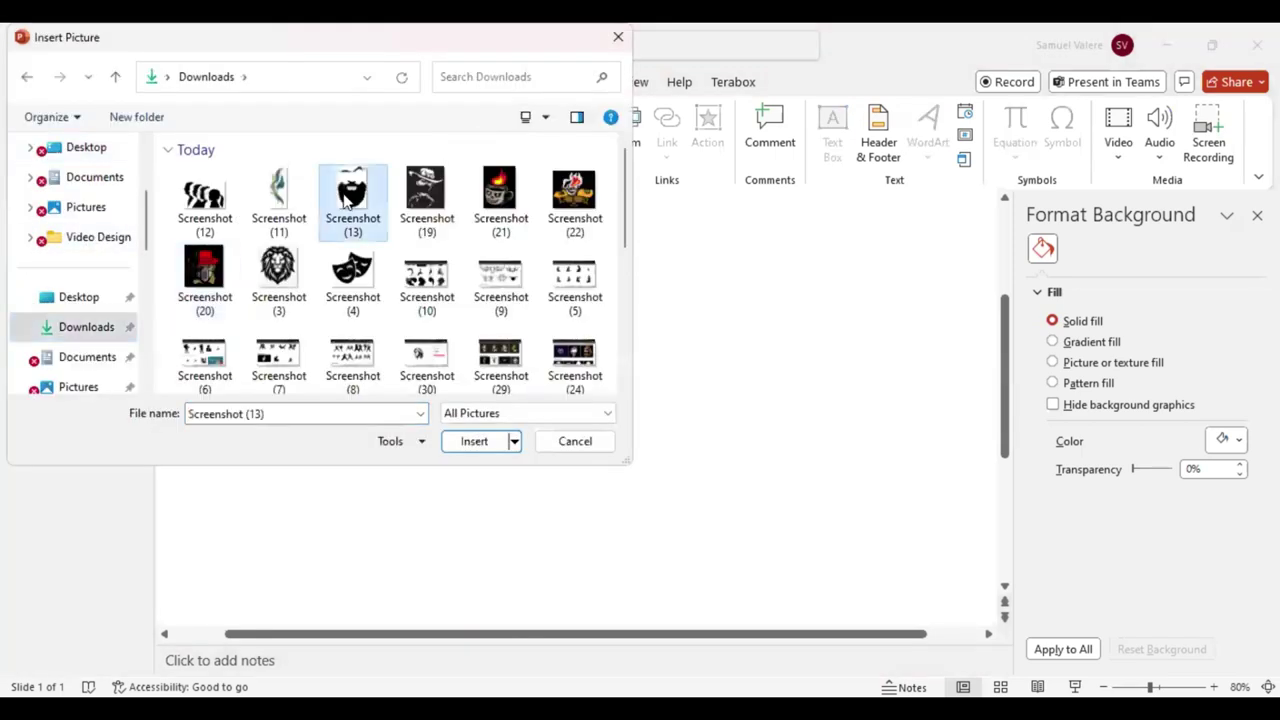
double_click(347, 200)
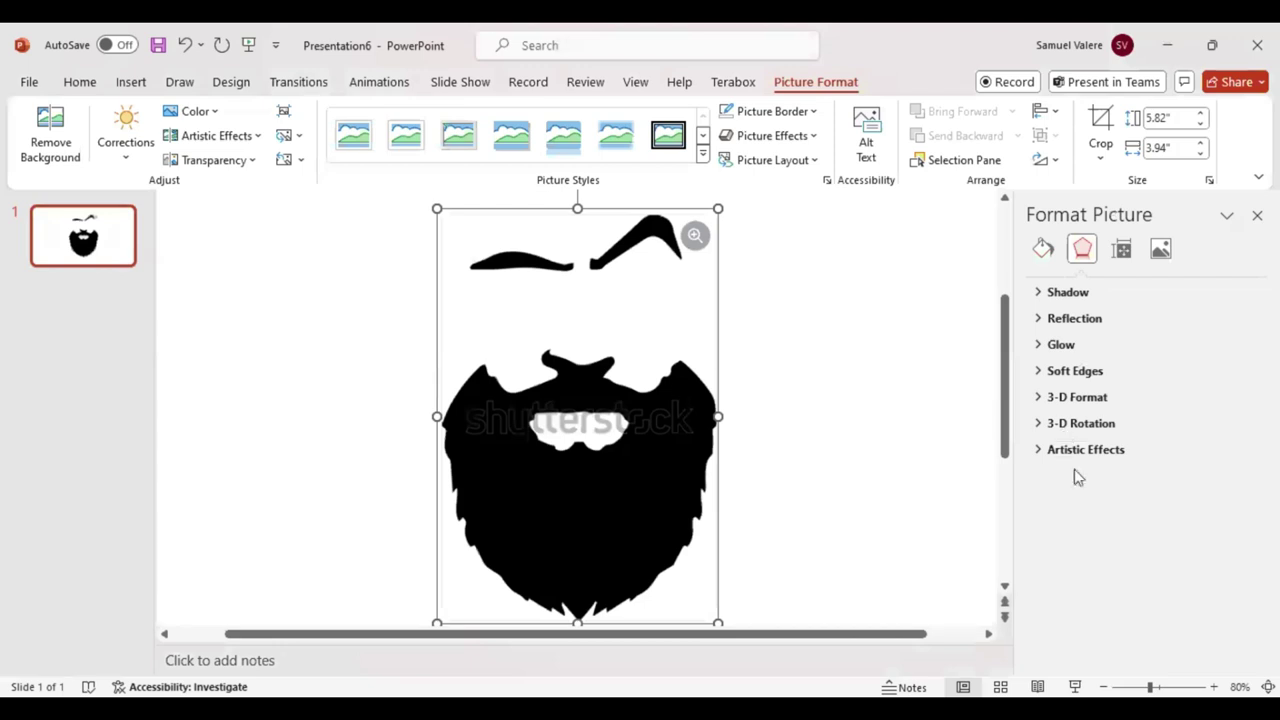
click(1160, 248)
Step: Set the reference picture's transparency to 88% so it appears light grey
drag(1123, 404, 1166, 401)
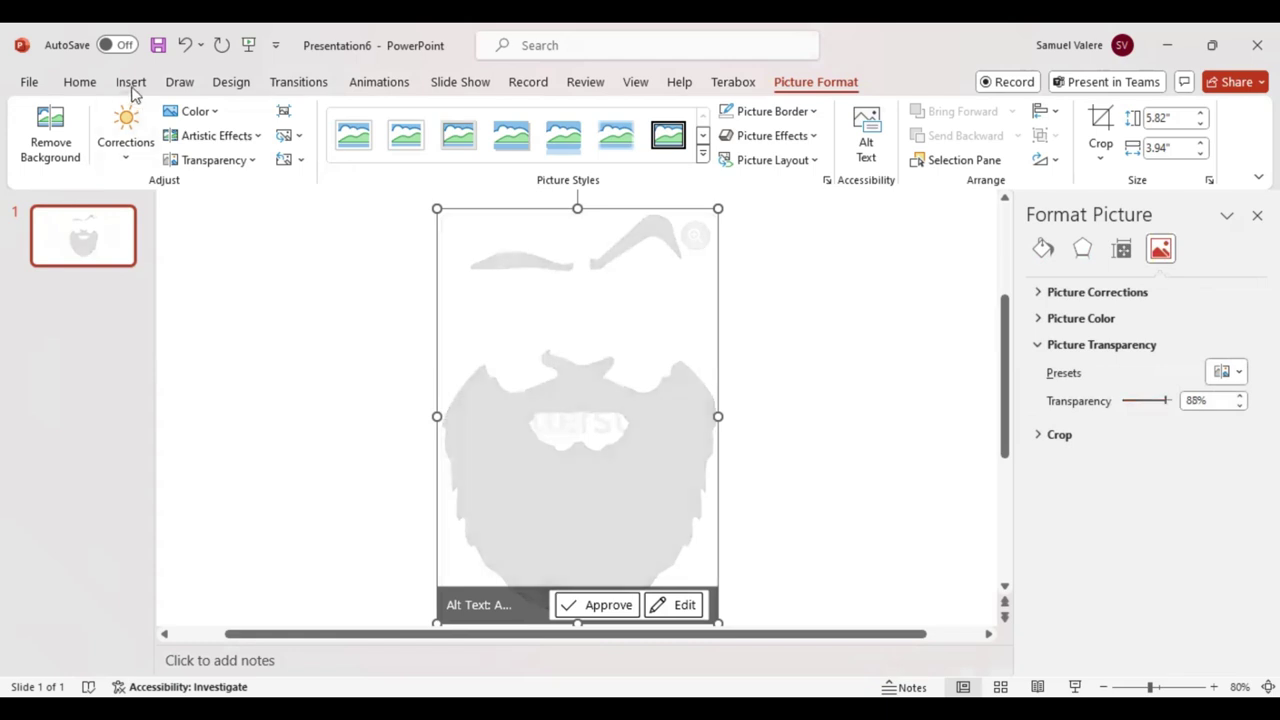
click(132, 84)
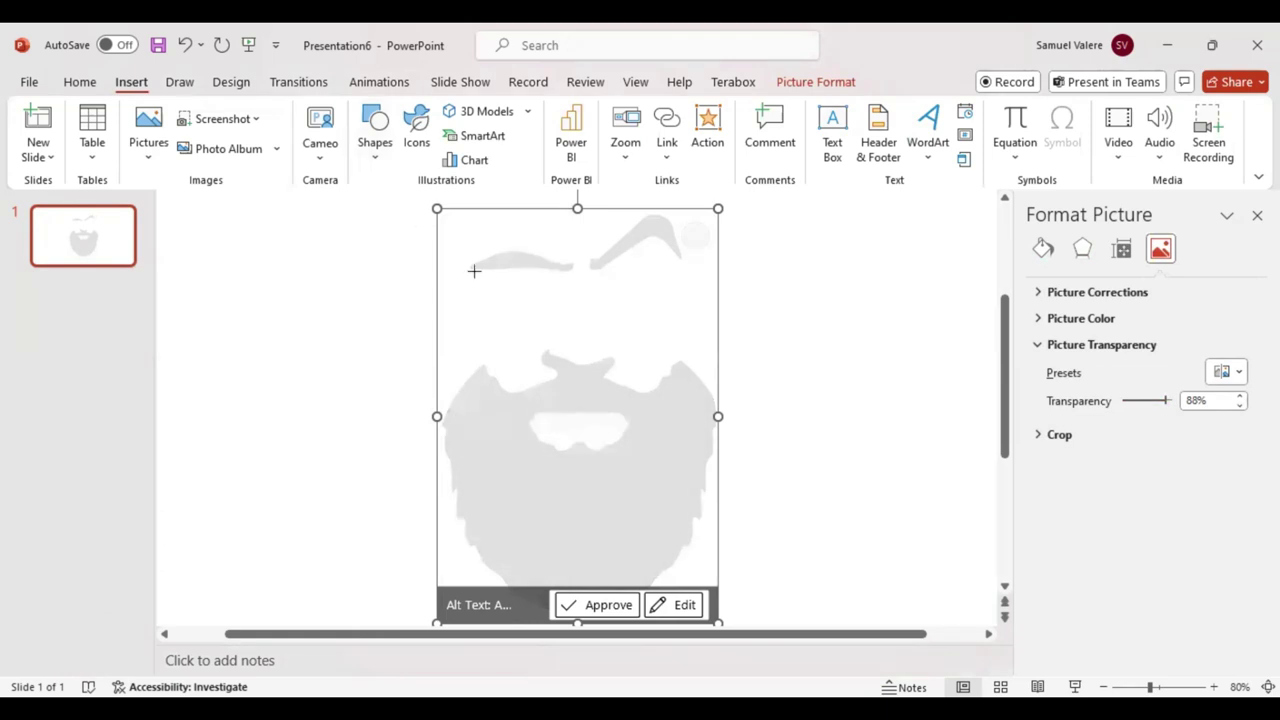
Step: Scribble over the left and right eyebrows and make both shapes solid black
mouse_move(470, 269)
mouse_down()
mouse_move(573, 264)
mouse_move(514, 252)
mouse_move(468, 265)
mouse_up()
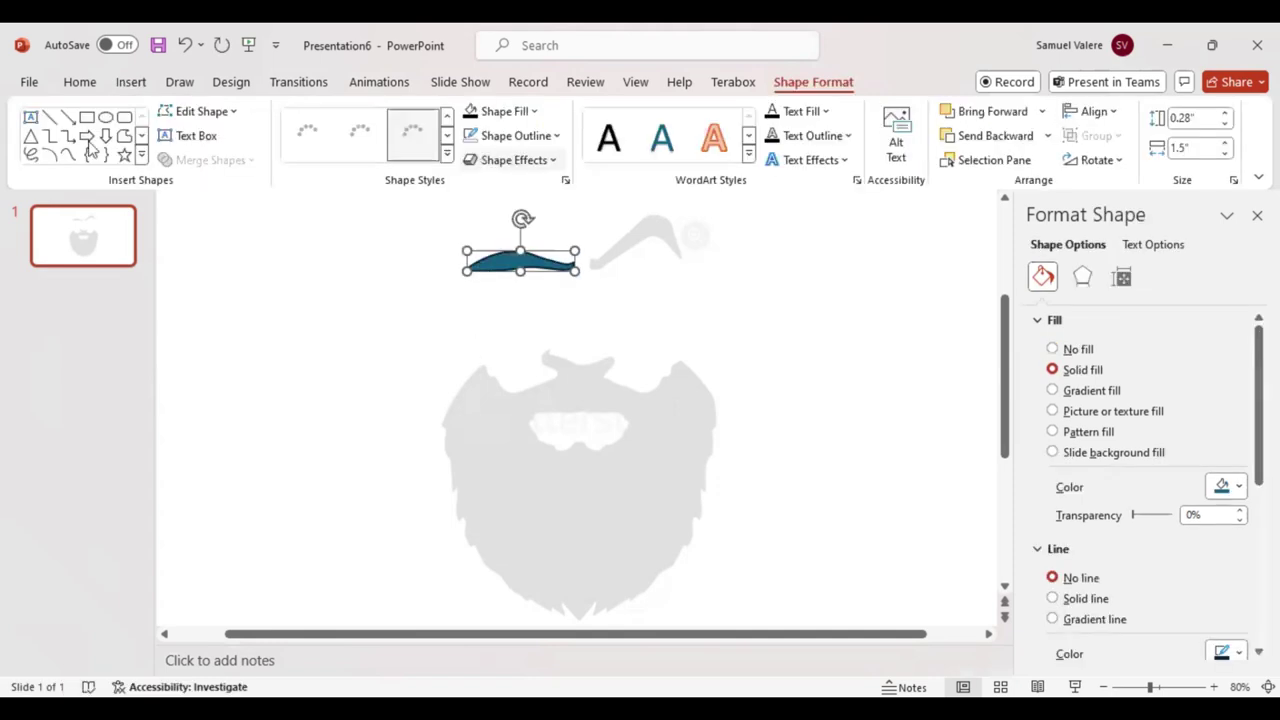
click(67, 155)
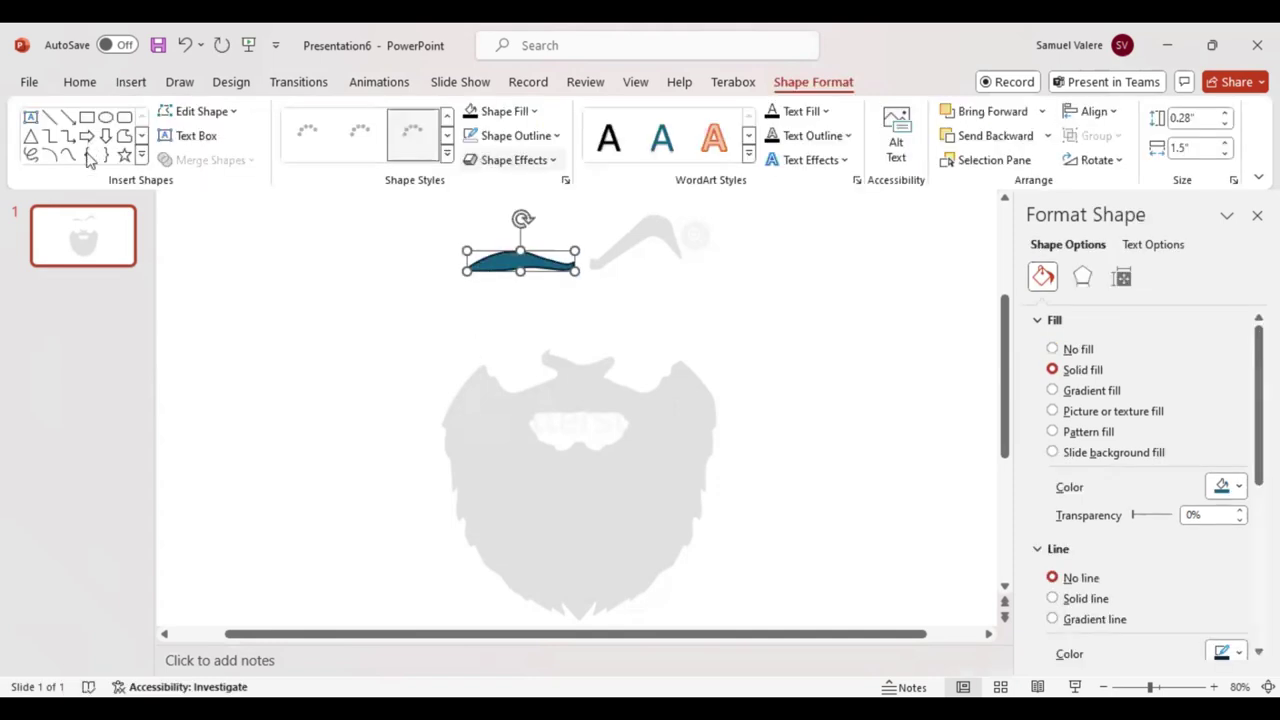
click(590, 258)
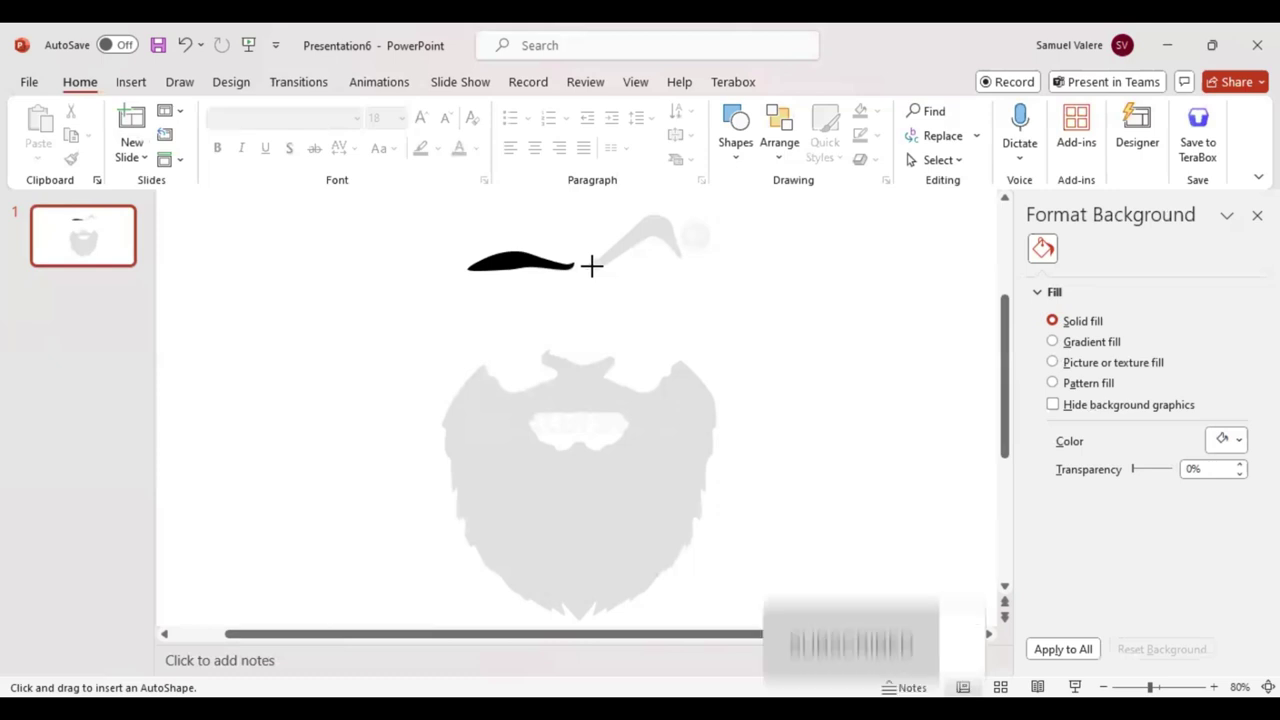
mouse_move(591, 265)
mouse_down()
mouse_move(650, 236)
mouse_move(680, 250)
mouse_move(654, 214)
mouse_move(591, 265)
mouse_up()
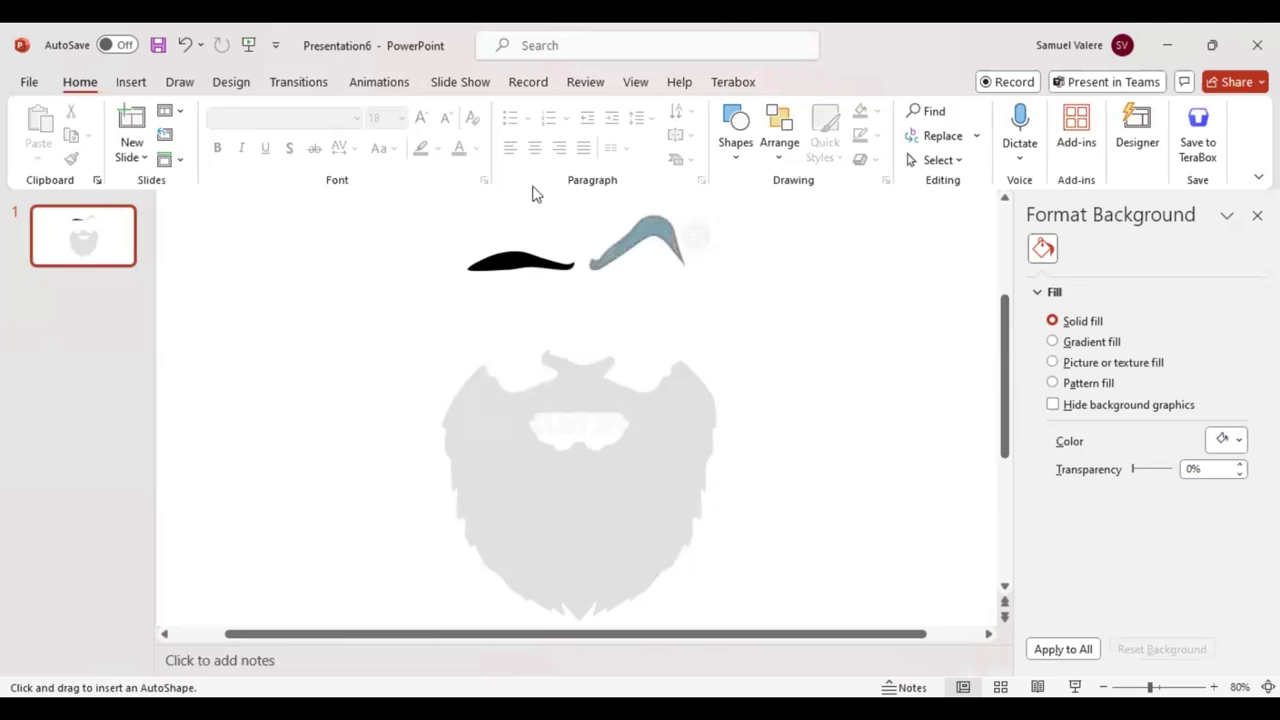
key(F4)
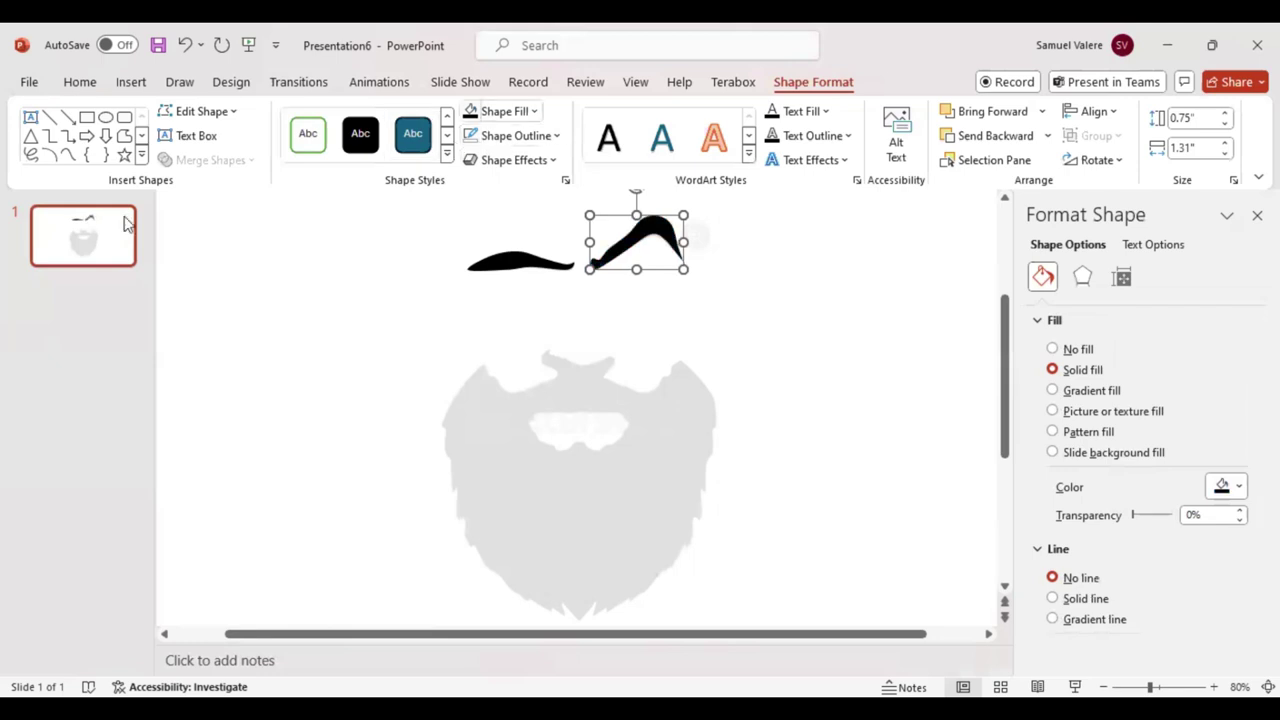
click(67, 154)
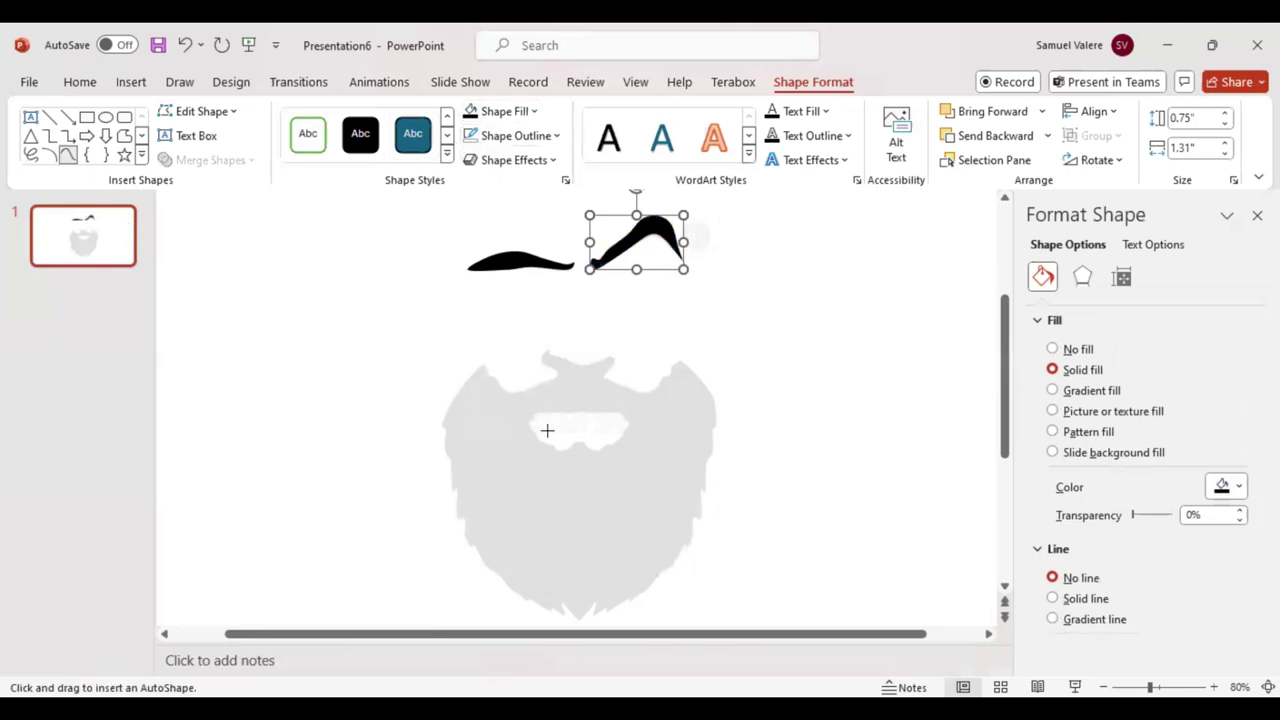
click(577, 445)
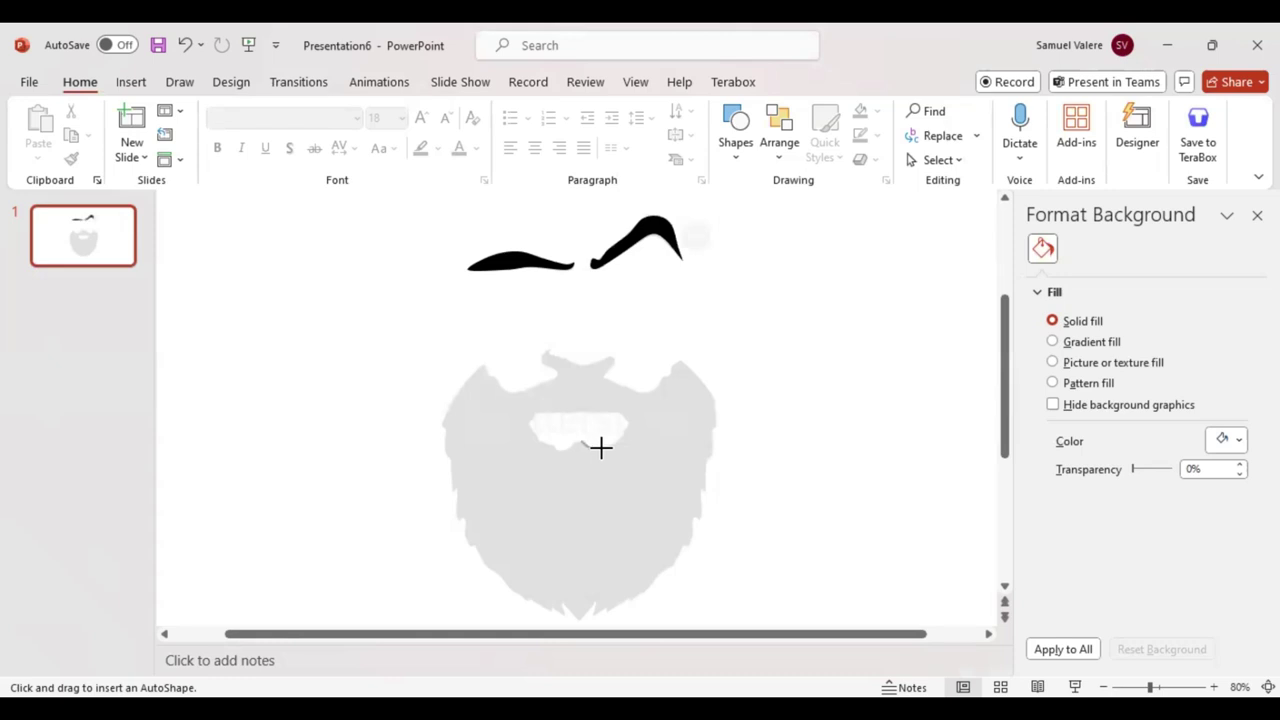
Step: Scribble around the beard's mouth gap, making a white, outline-free freeform shape
mouse_move(589, 447)
mouse_down()
mouse_move(625, 418)
mouse_move(530, 418)
mouse_move(542, 443)
mouse_move(579, 440)
mouse_up()
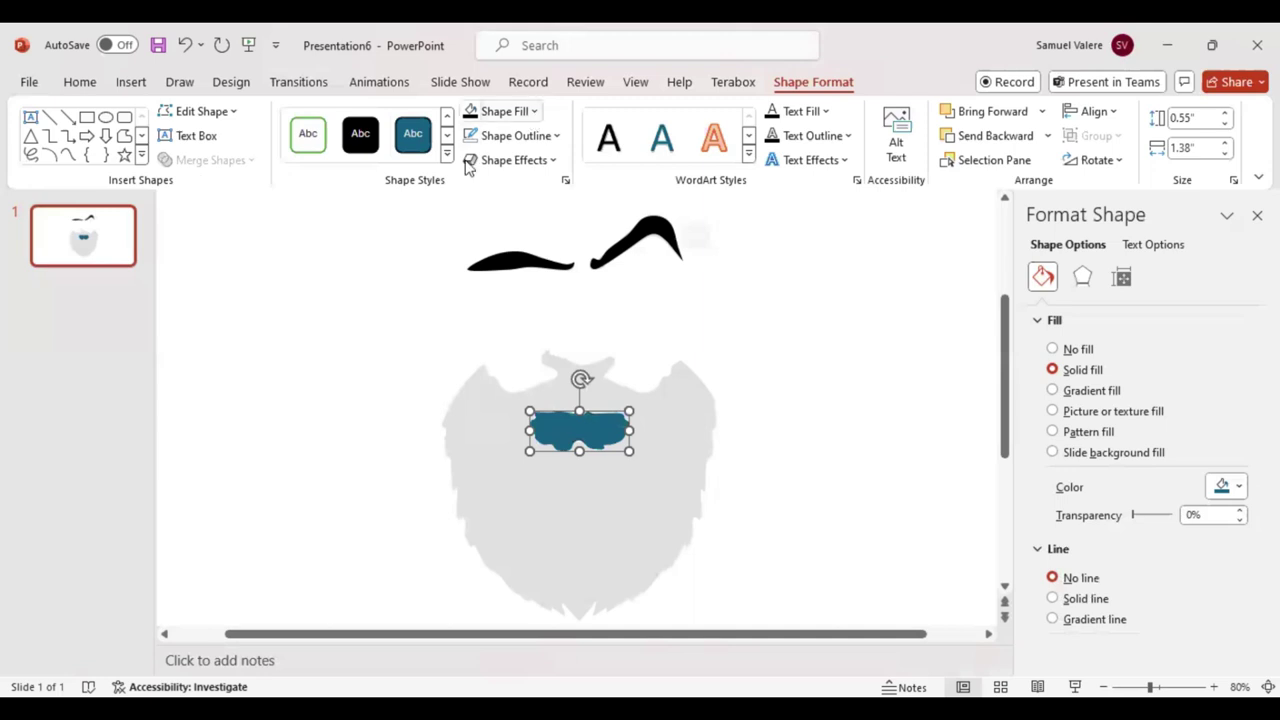
click(548, 353)
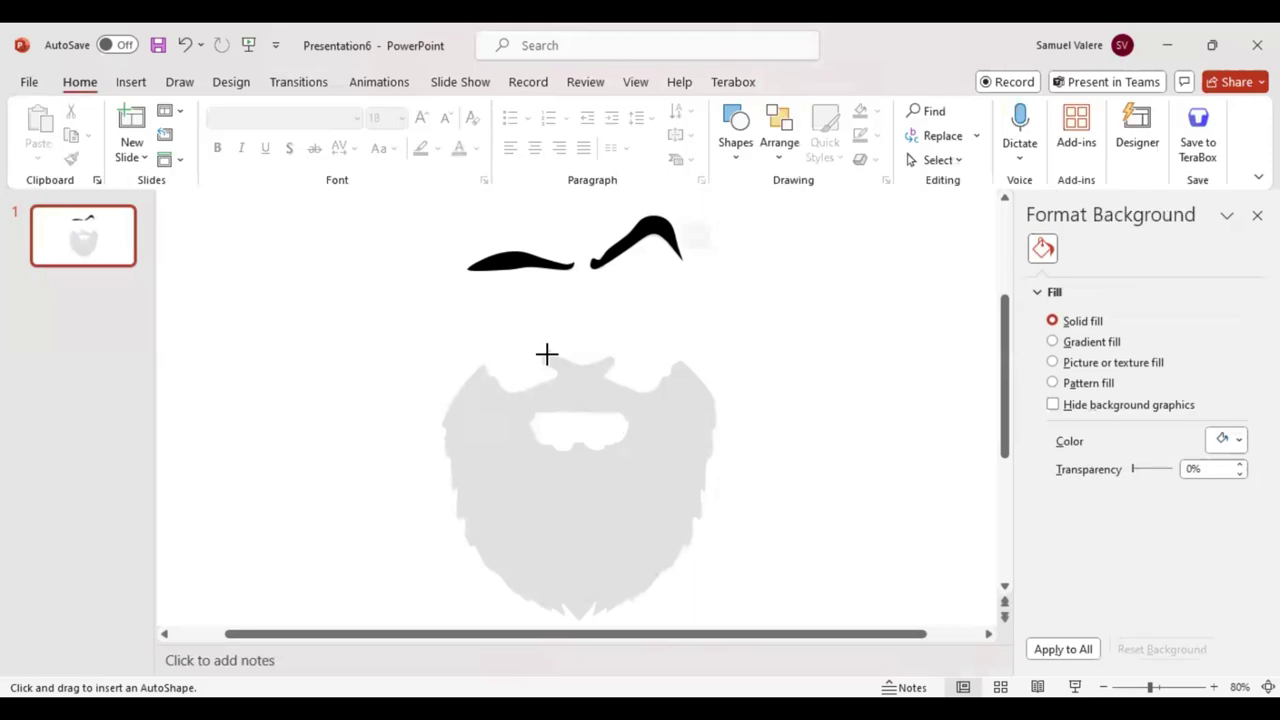
Step: Scribble along the entire beard edge to create one closed freeform beard shape
mouse_move(571, 359)
mouse_down()
mouse_move(640, 395)
mouse_move(677, 363)
mouse_move(717, 403)
mouse_move(698, 520)
mouse_move(674, 560)
mouse_move(643, 594)
mouse_move(586, 617)
mouse_move(600, 597)
mouse_move(583, 617)
mouse_move(554, 614)
mouse_move(466, 546)
mouse_move(440, 449)
mouse_move(471, 369)
mouse_move(483, 363)
mouse_move(518, 395)
mouse_move(557, 377)
mouse_move(542, 365)
mouse_move(551, 357)
mouse_up()
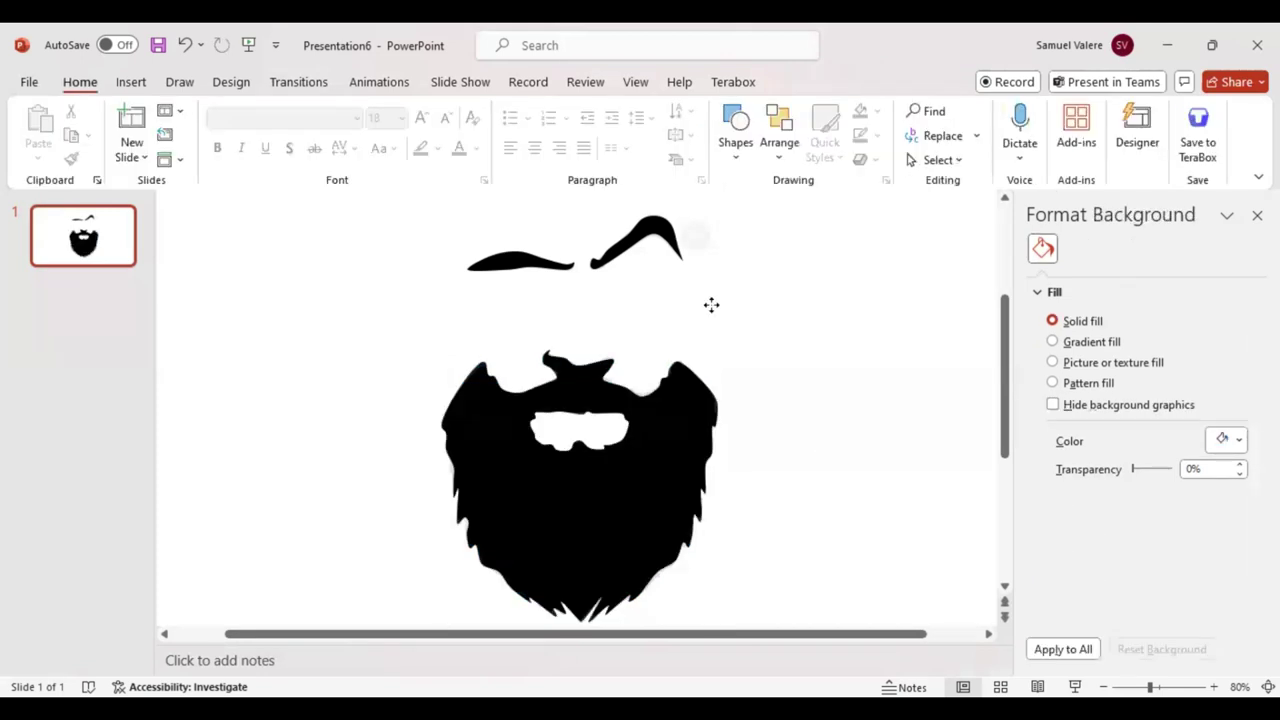
click(710, 305)
Step: Move the faded reference to the upper right and shrink it to a small thumbnail
mouse_move(440, 618)
mouse_down()
mouse_move(587, 618)
mouse_move(818, 308)
mouse_move(878, 344)
mouse_up()
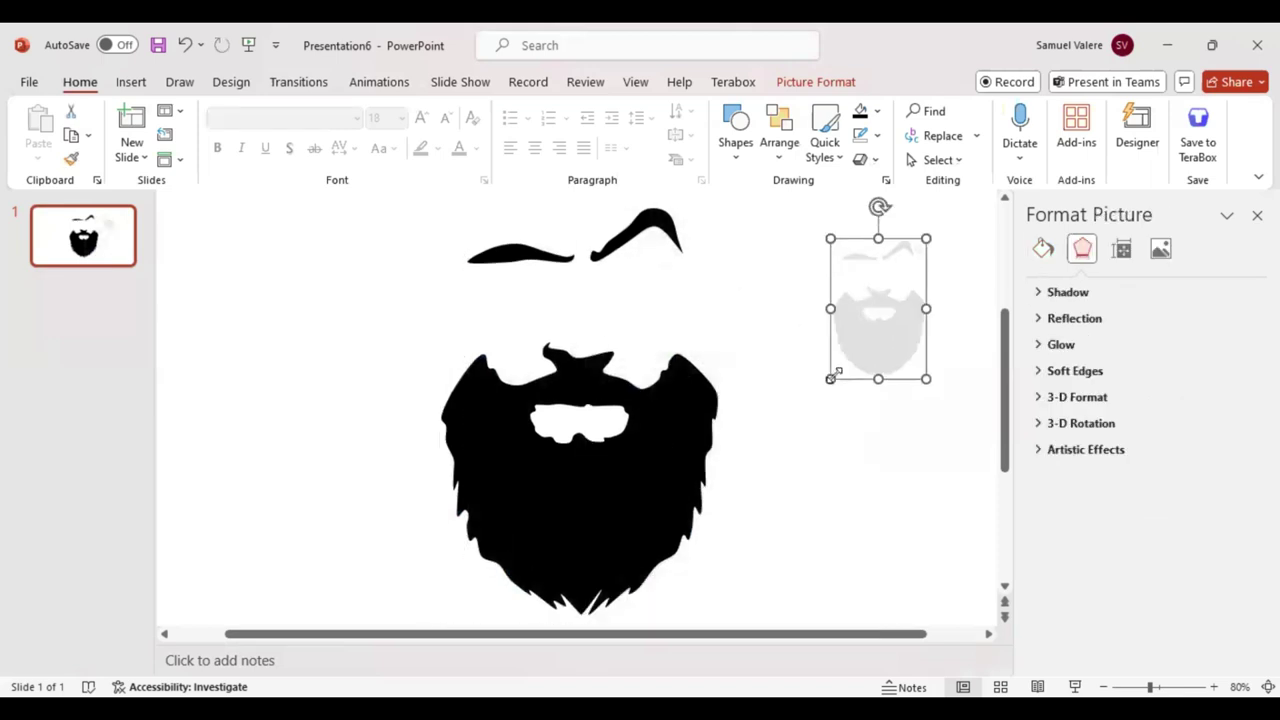
drag(830, 378, 876, 312)
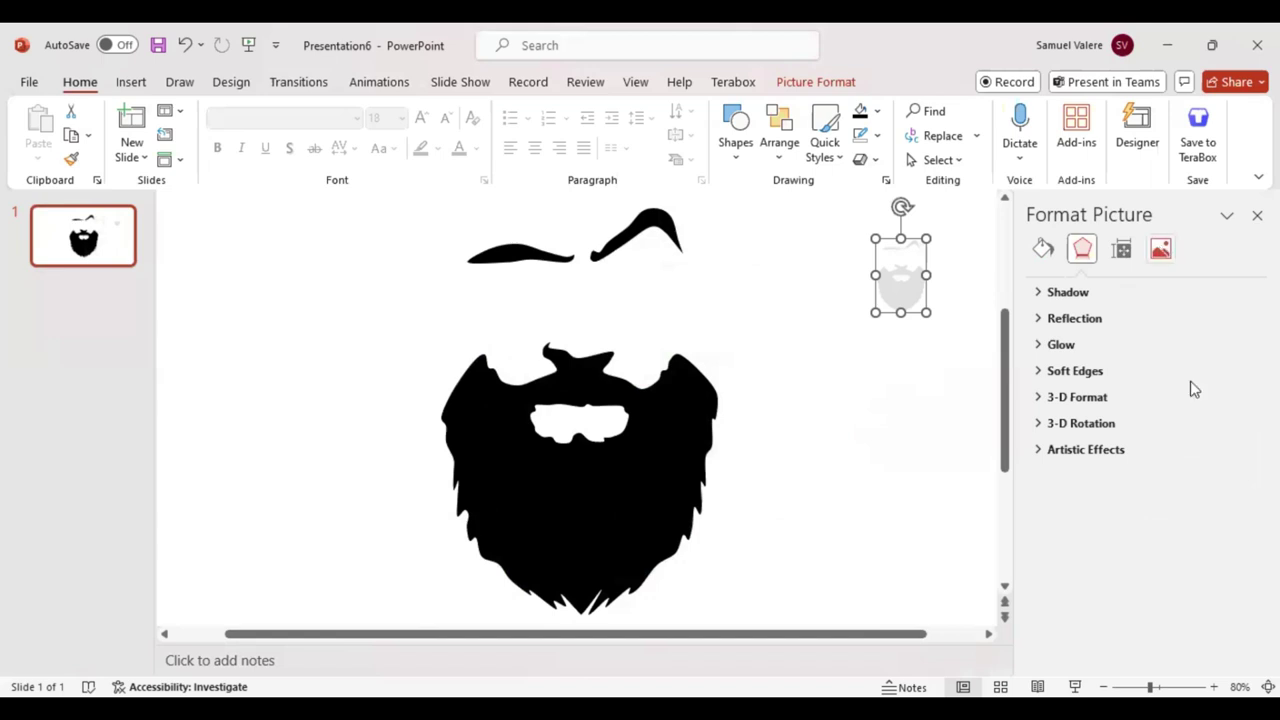